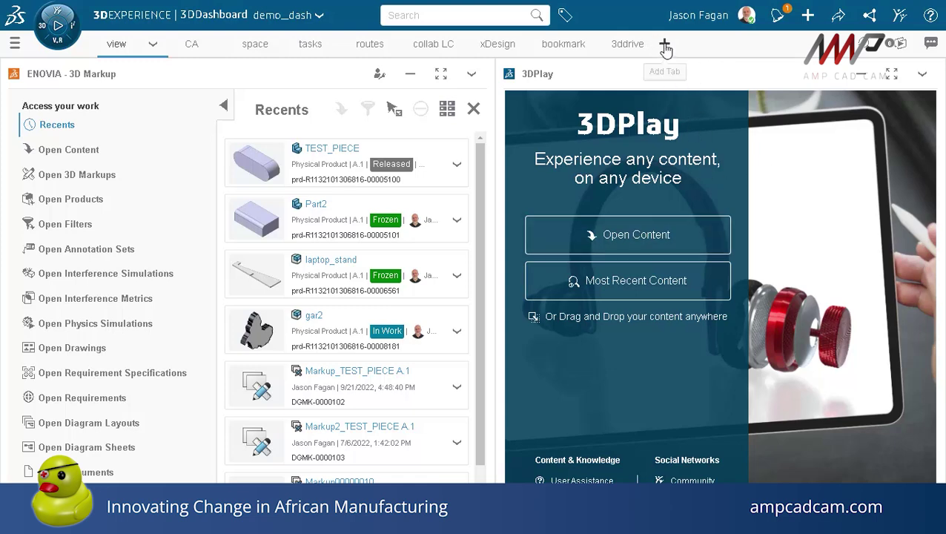
Add a new dashboard tab named "structure\"
click(665, 49)
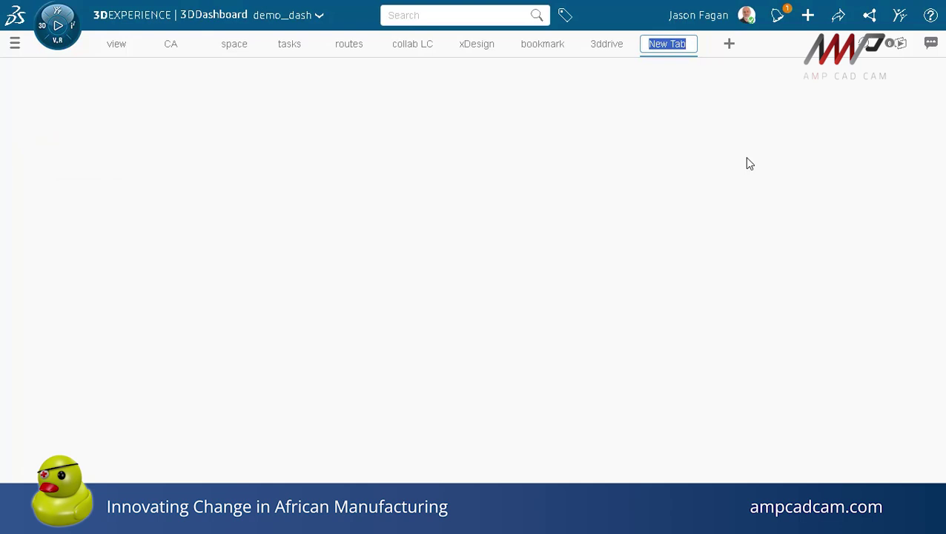
text(struct)
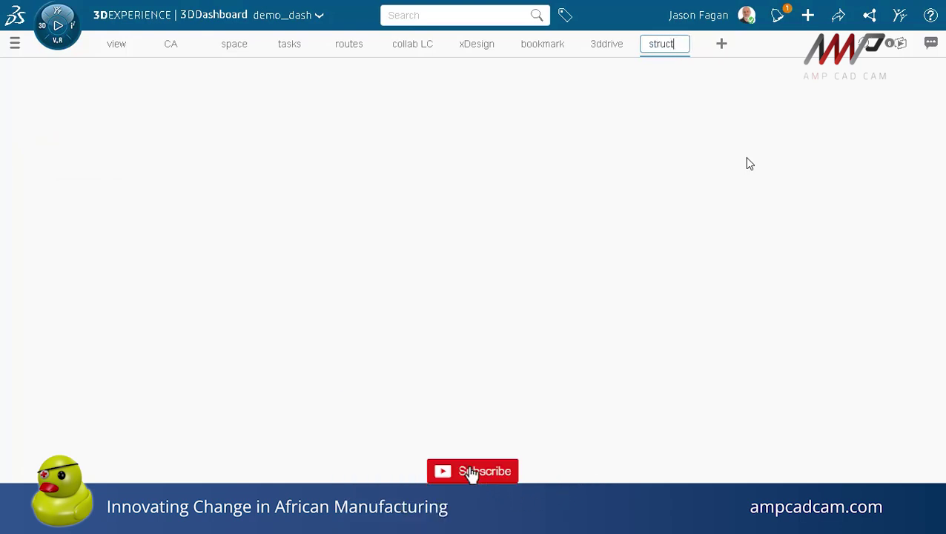
text(ure)
key(Return)
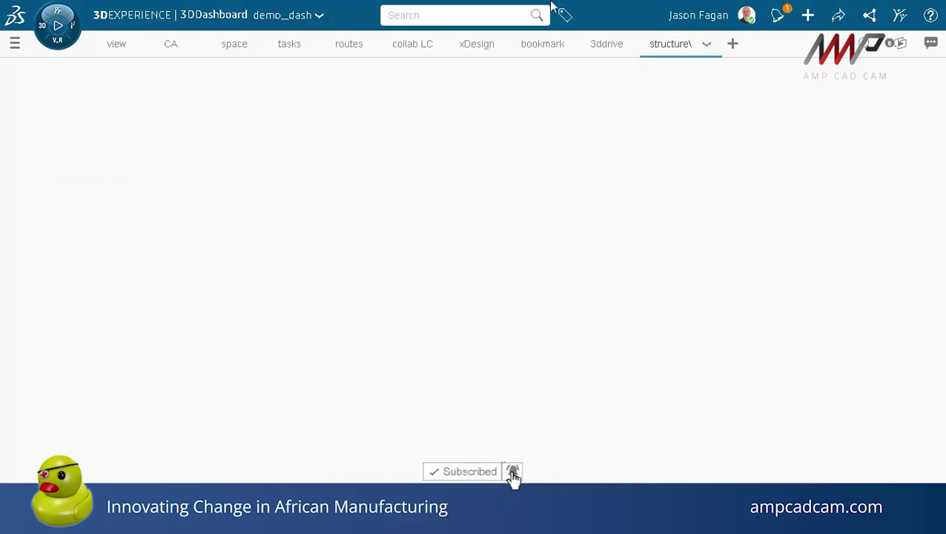
Find the structure apps and add Product Structure Editor and 3D Compose to the new tab
click(67, 26)
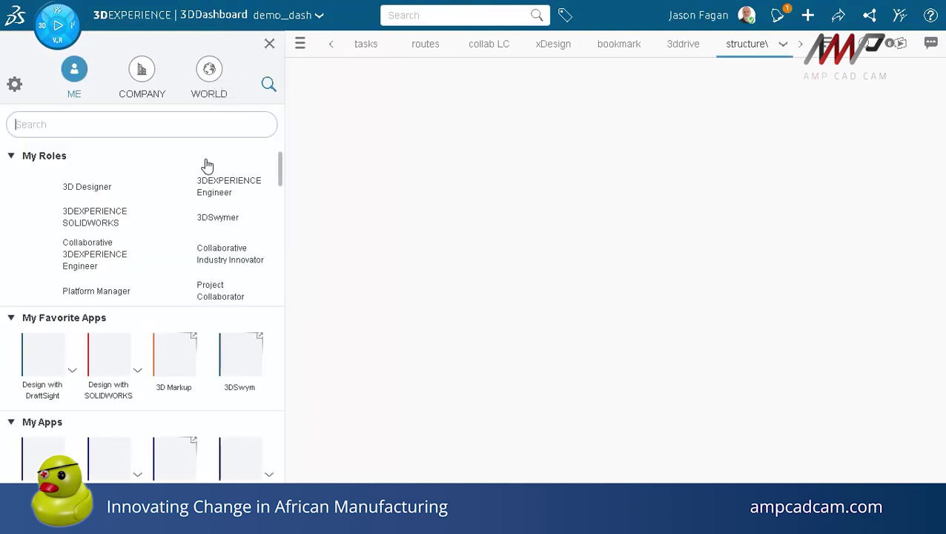
text(str)
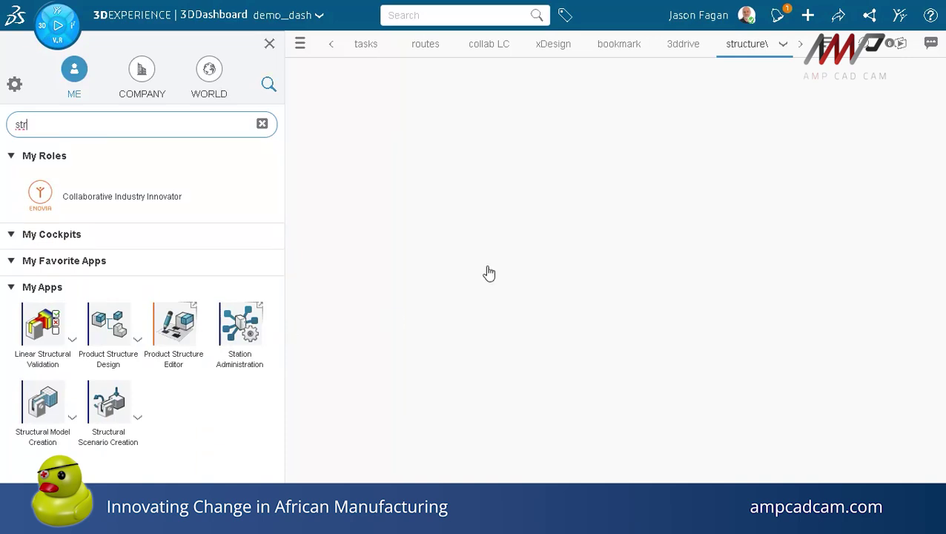
click(270, 48)
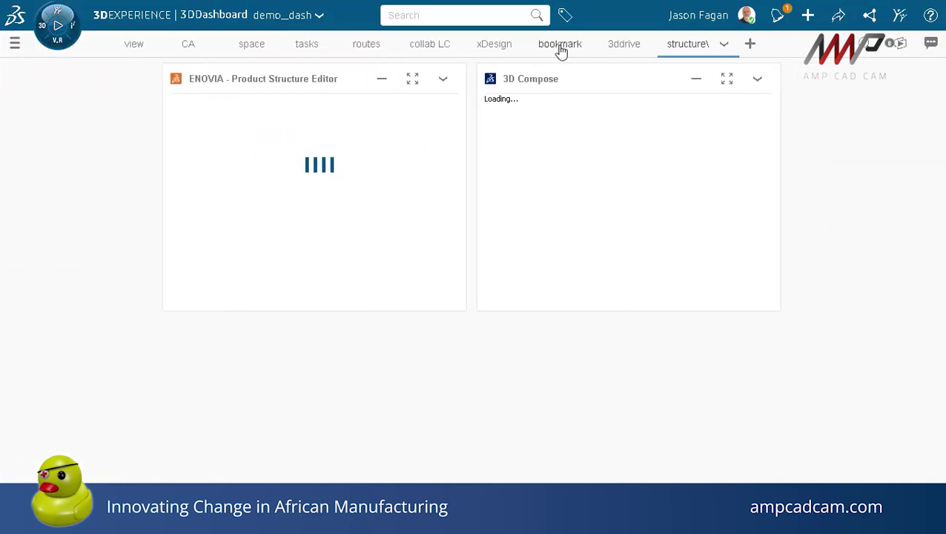
Fit the two apps to the tab and narrow Product Structure Editor to give 3D Compose more width
click(704, 46)
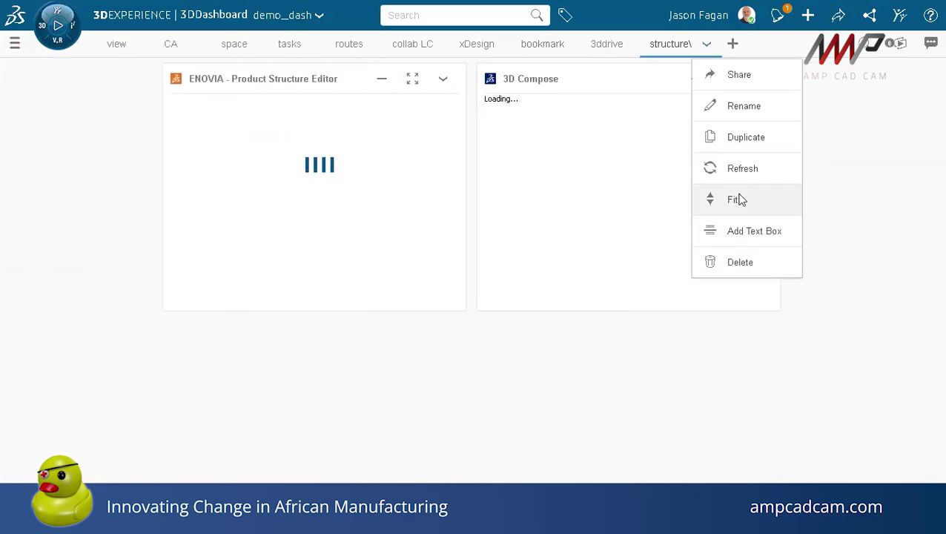
click(737, 199)
drag(476, 272, 338, 274)
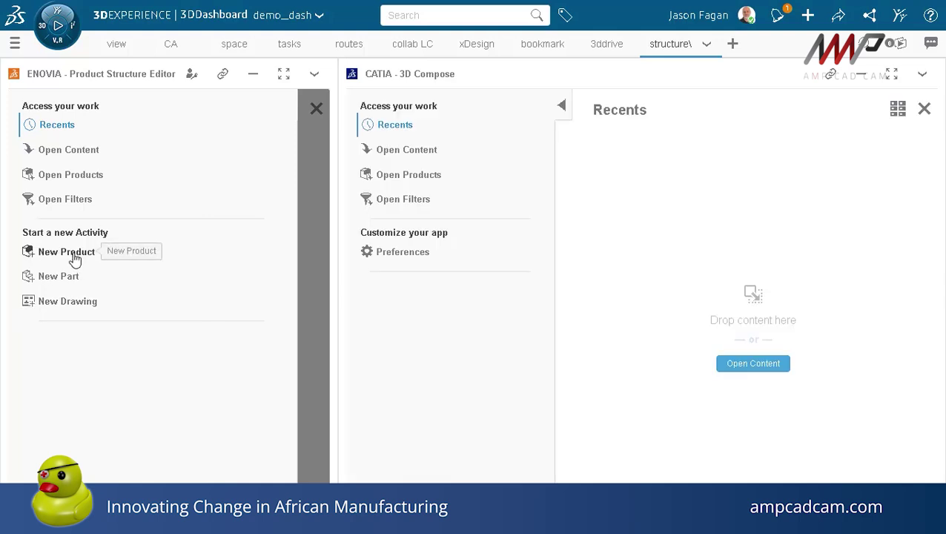
Create a new product titled AMP_PS1 with the default template and the ID2022-DEC-JobShop Owner credentials
click(74, 255)
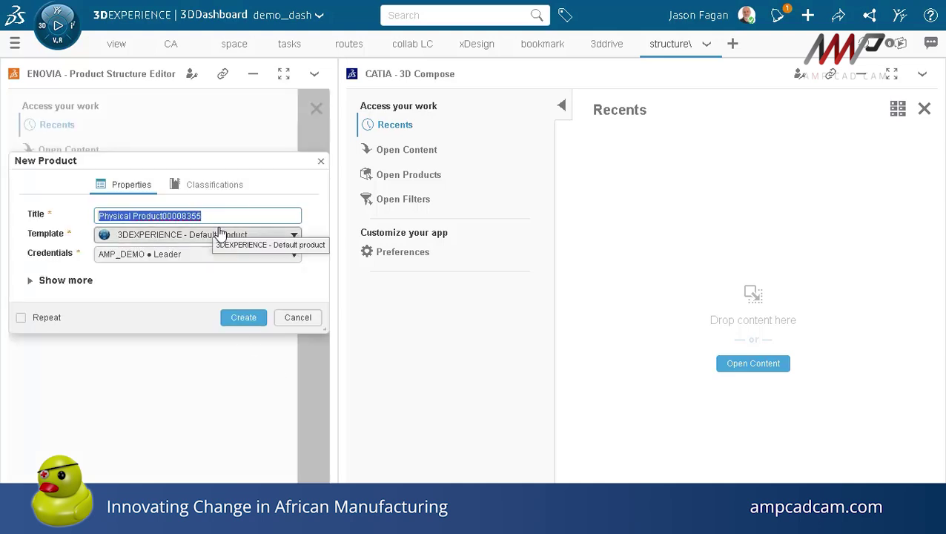
text(AMP_PS1)
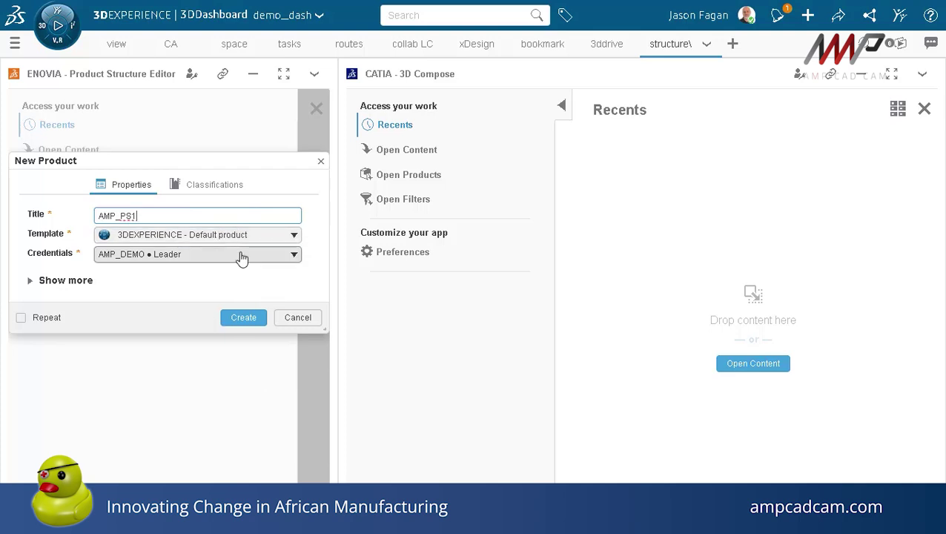
click(222, 255)
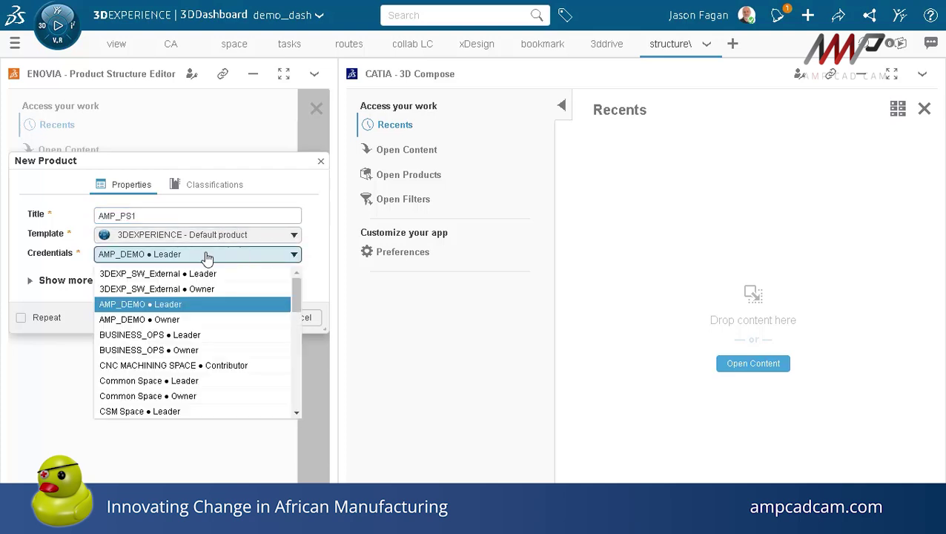
scroll(183, 332, down, 5)
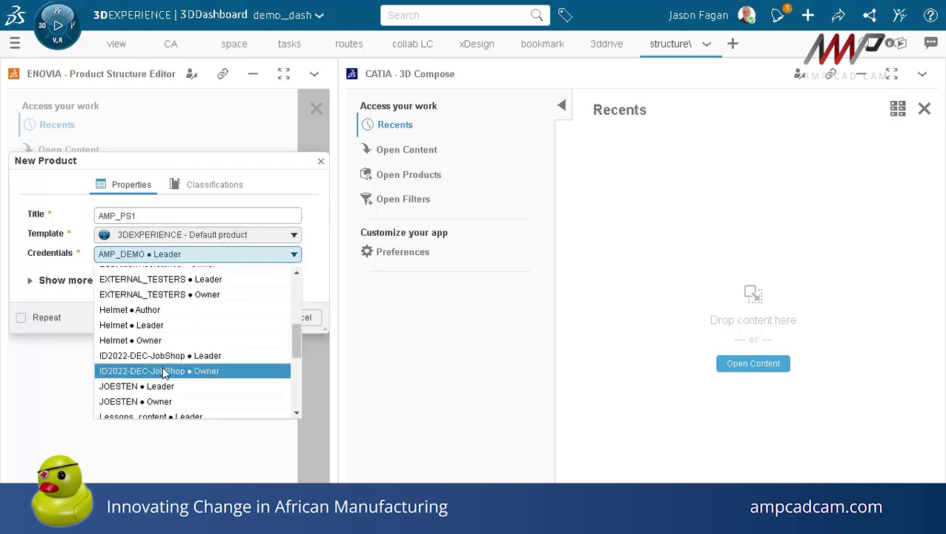
click(167, 366)
click(238, 320)
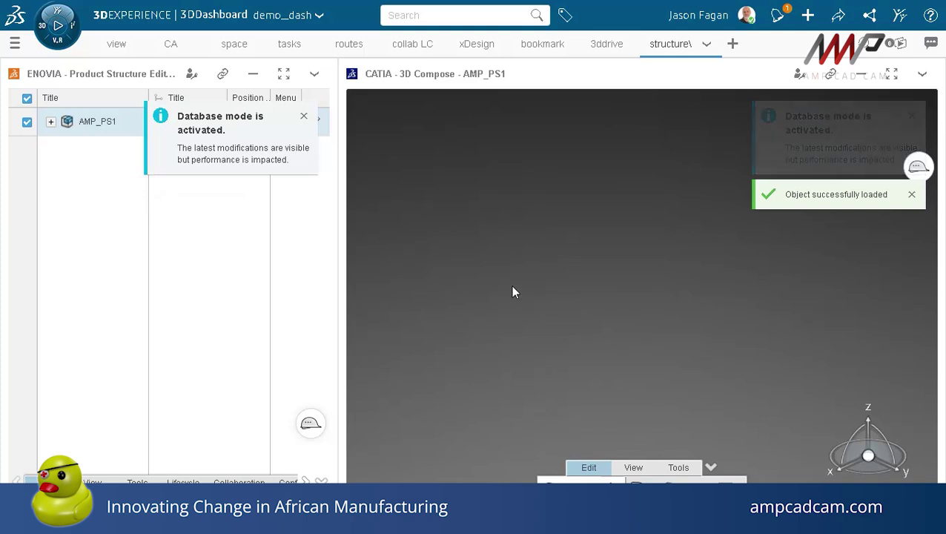
click(303, 116)
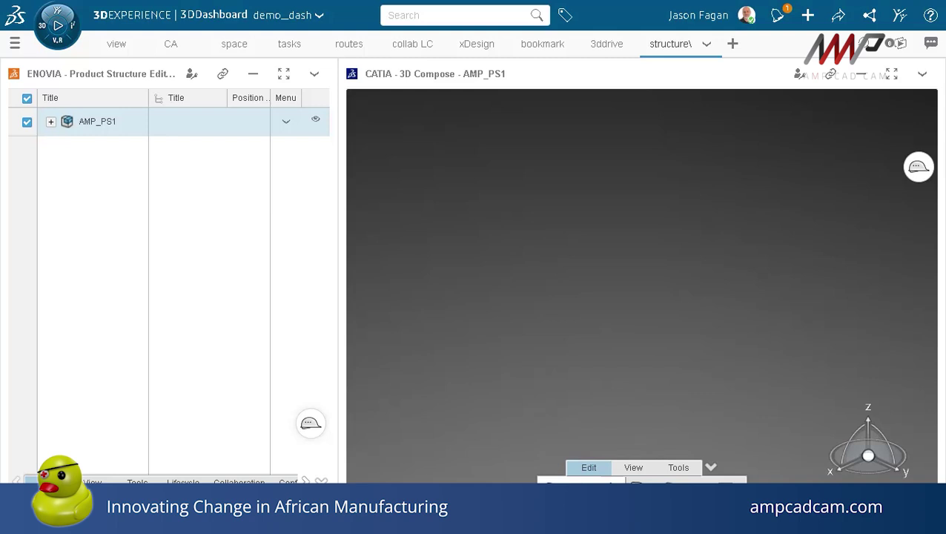
Search for "segment" and insert the existing products segment_1 through segment_5 under AMP_PS1
click(139, 498)
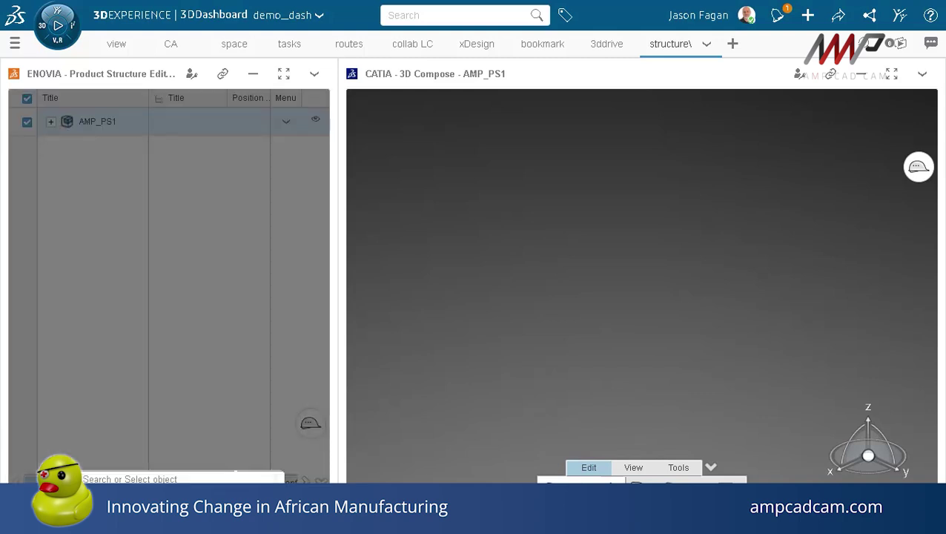
click(191, 479)
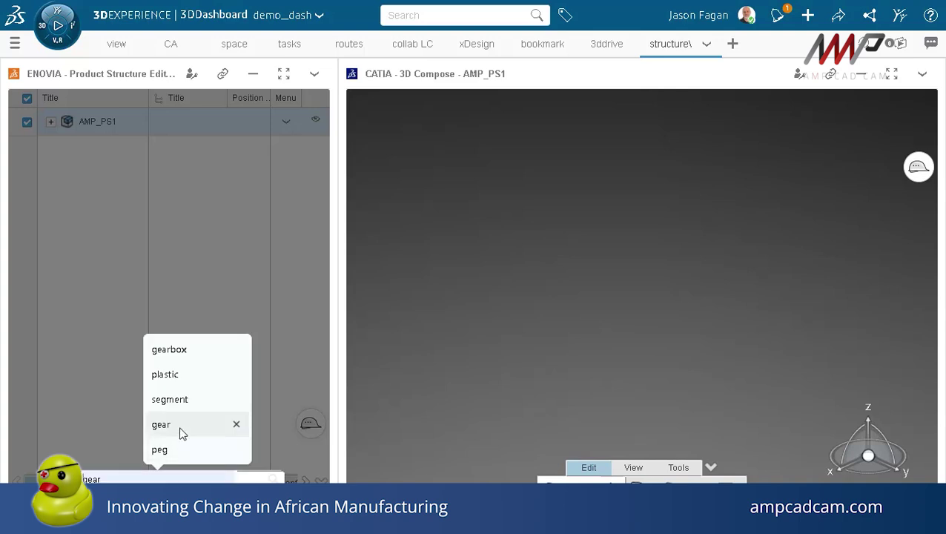
click(179, 404)
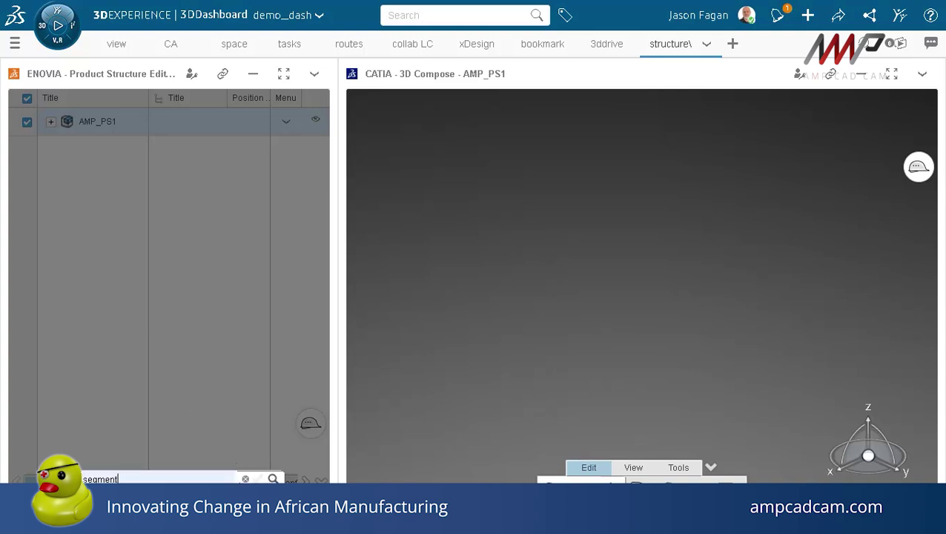
click(273, 479)
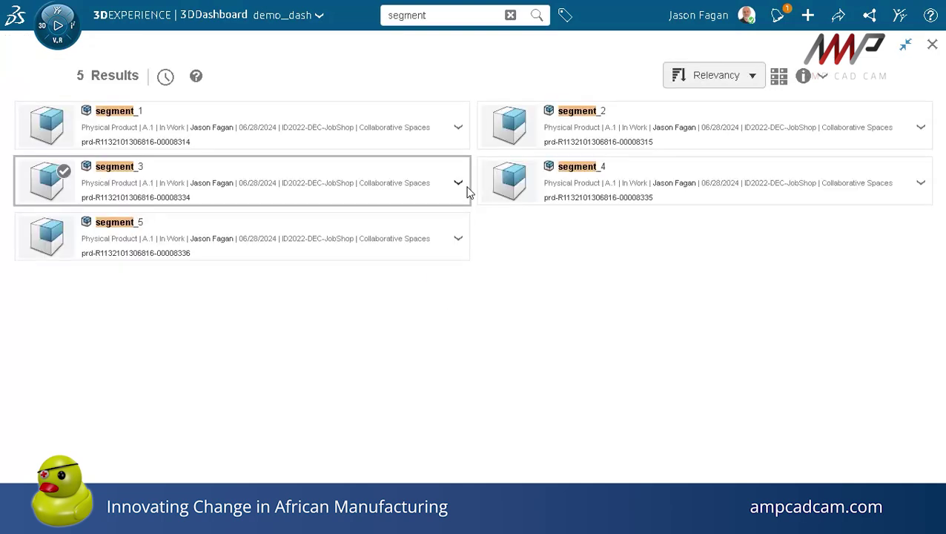
click(335, 129)
click(516, 137)
click(549, 184)
click(452, 189)
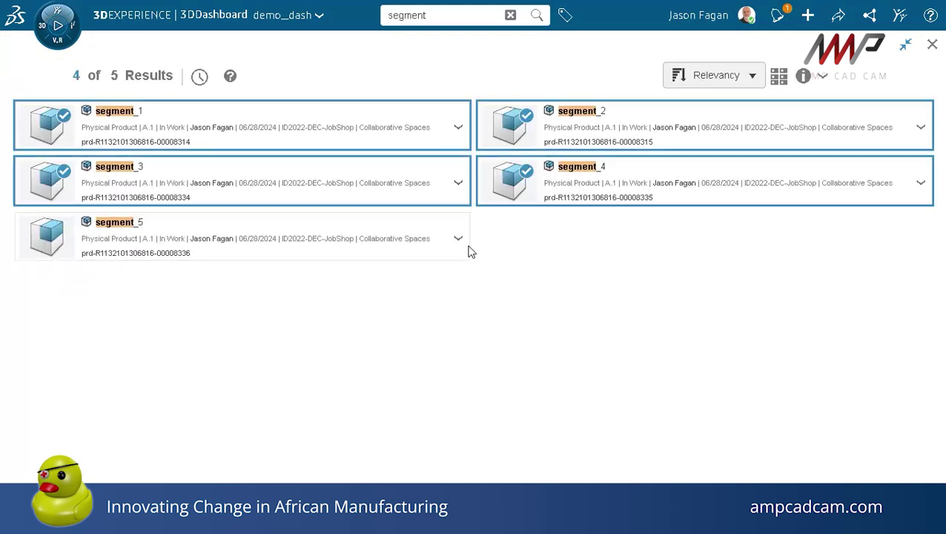
click(389, 251)
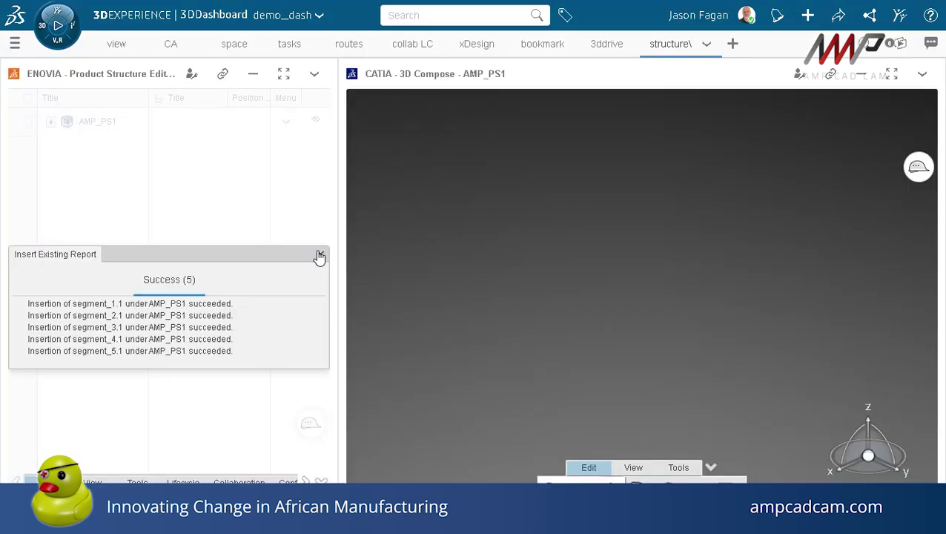
click(318, 256)
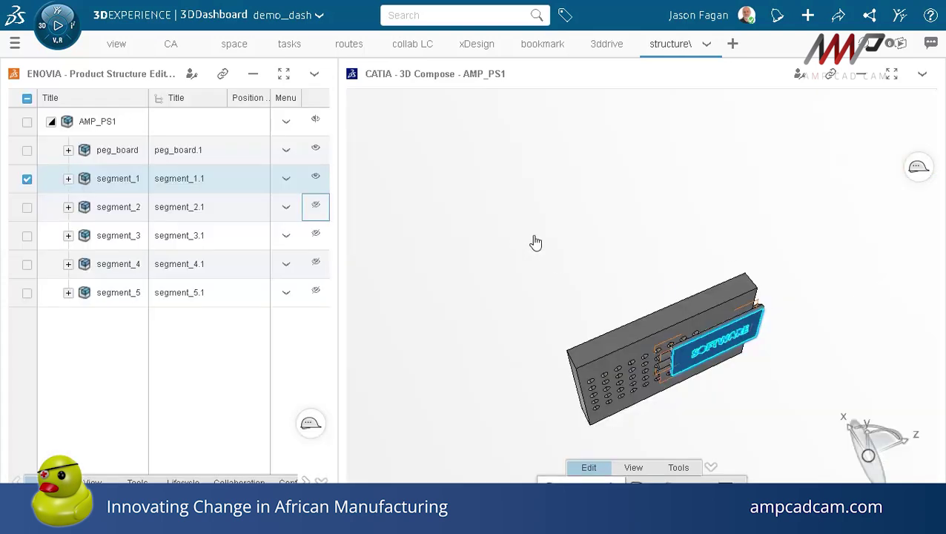
Place the positioning robot on segment_1 and move it about -1242 mm along W/Z, away from the peg board
click(582, 260)
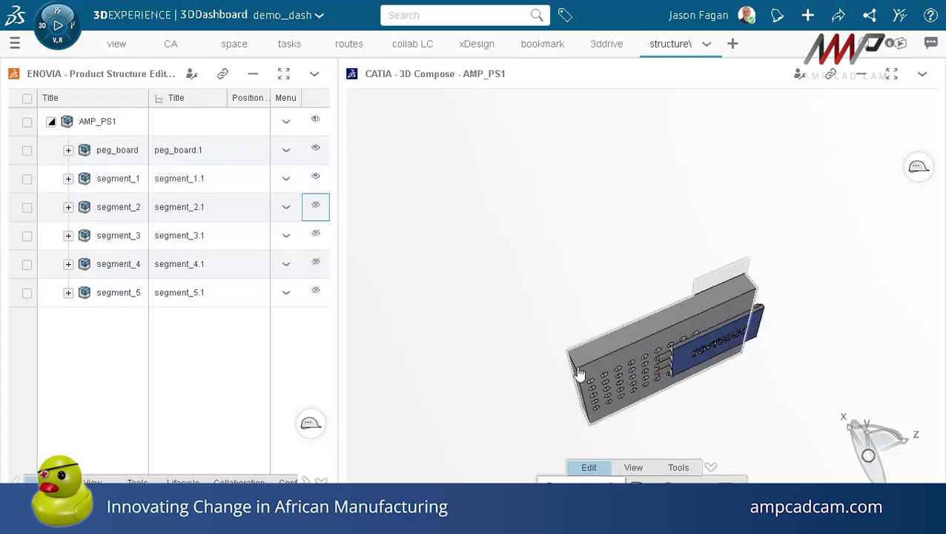
mouse_move(603, 397)
middle_down()
mouse_move(665, 403)
mouse_move(628, 398)
mouse_move(602, 371)
mouse_move(598, 382)
middle_up()
drag(869, 461, 682, 365)
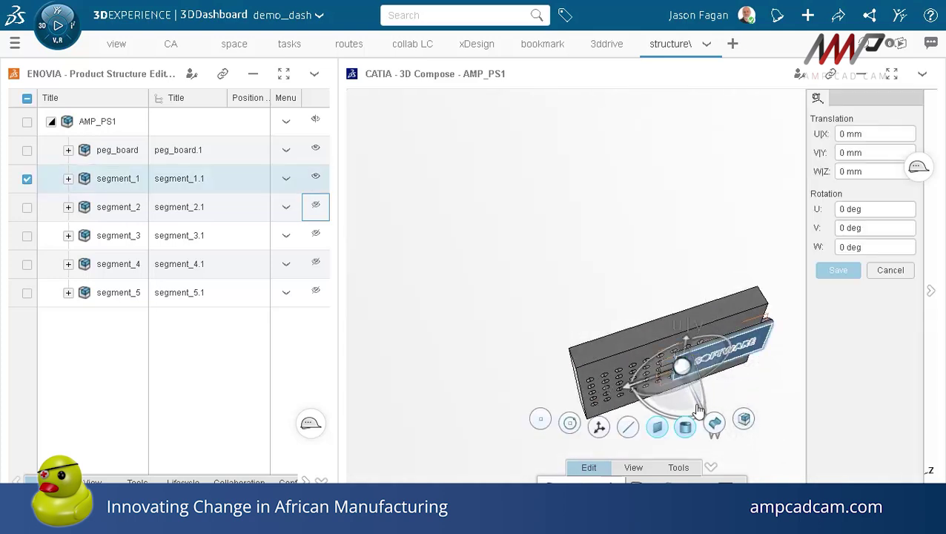
drag(698, 398, 657, 262)
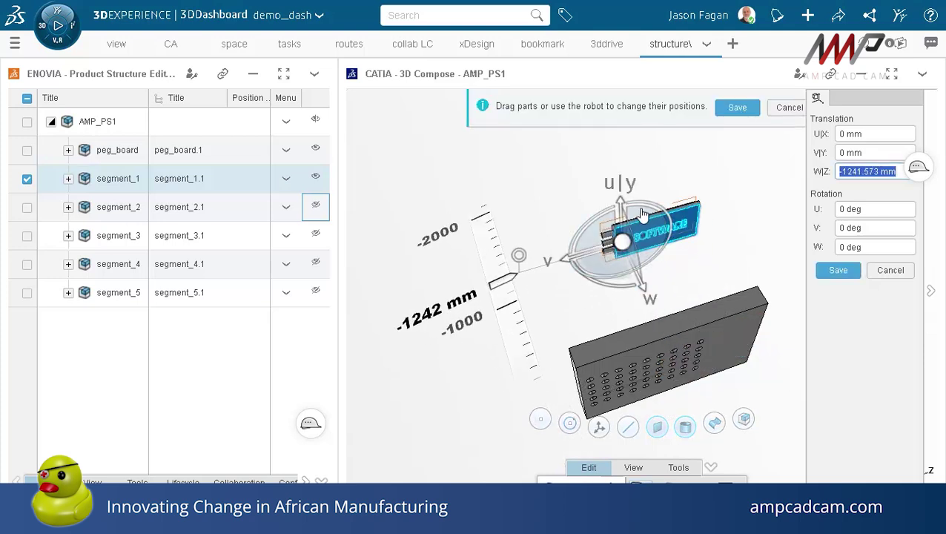
Rotate segment_1 by 90 degrees about U, shift it about -428 mm along V/Y above the peg board, and save its position
middle_drag(587, 321, 636, 384)
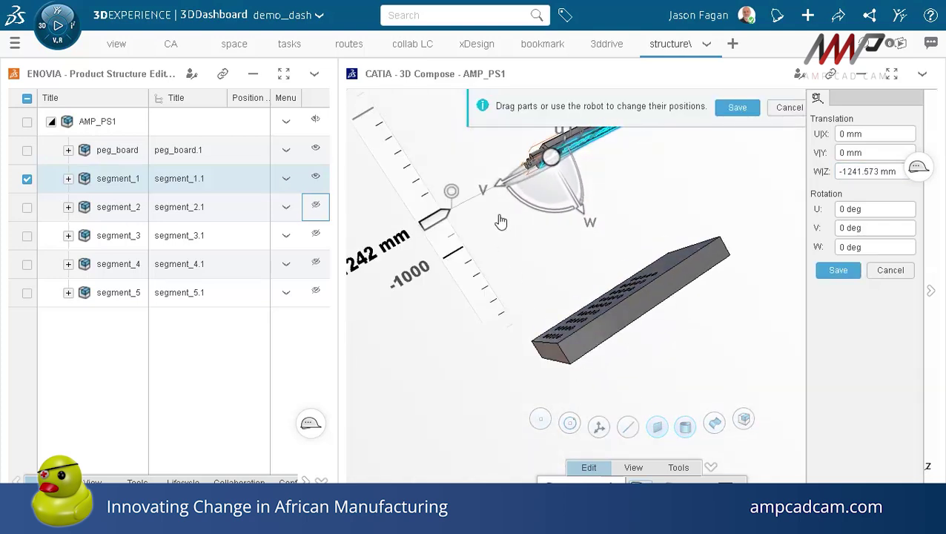
drag(522, 206, 651, 318)
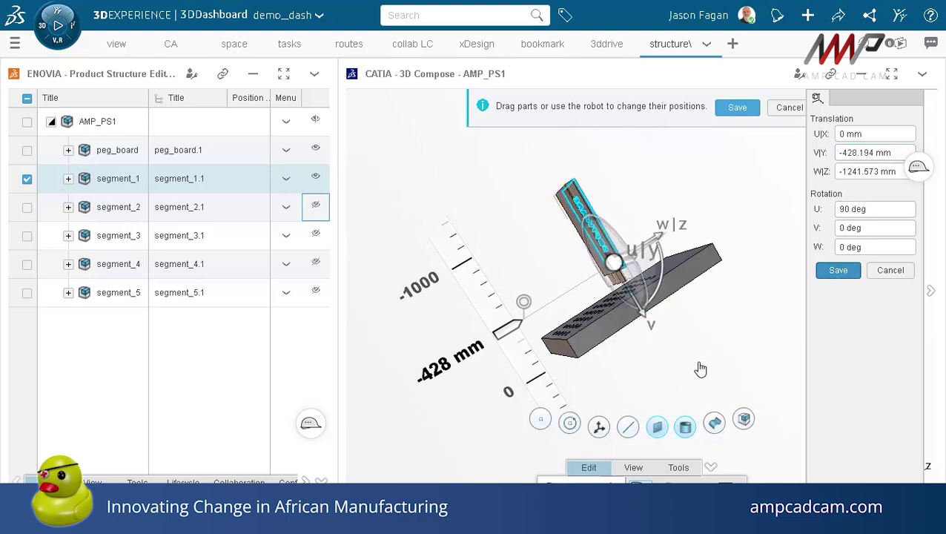
middle_drag(688, 337, 784, 378)
drag(784, 379, 616, 249)
click(640, 484)
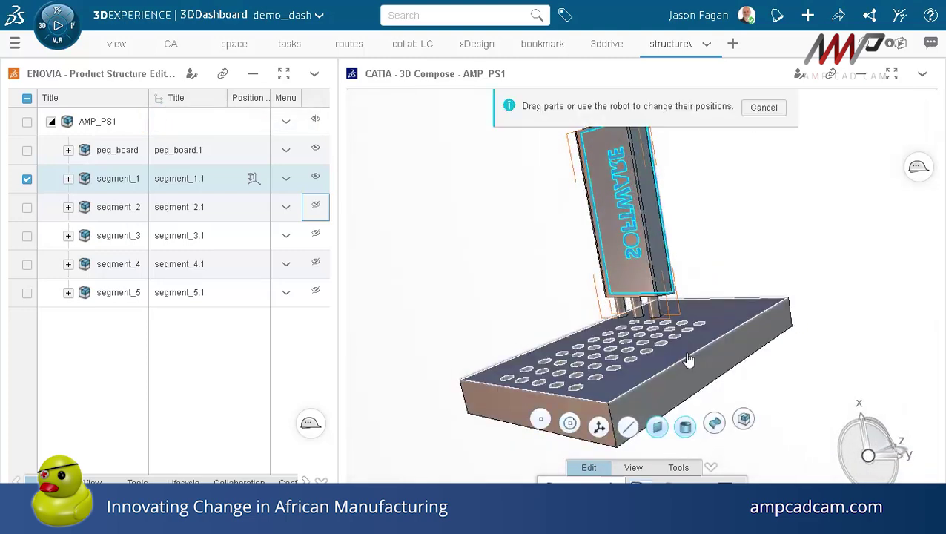
scroll(687, 351, up, 3)
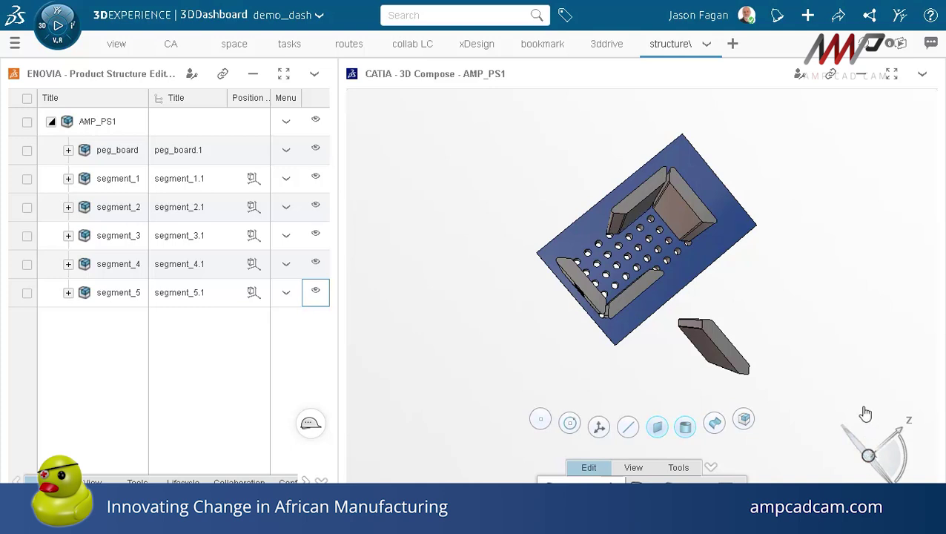
Move segment_2 about -614 mm along U/X over the peg board and save the new position
middle_drag(788, 361, 816, 393)
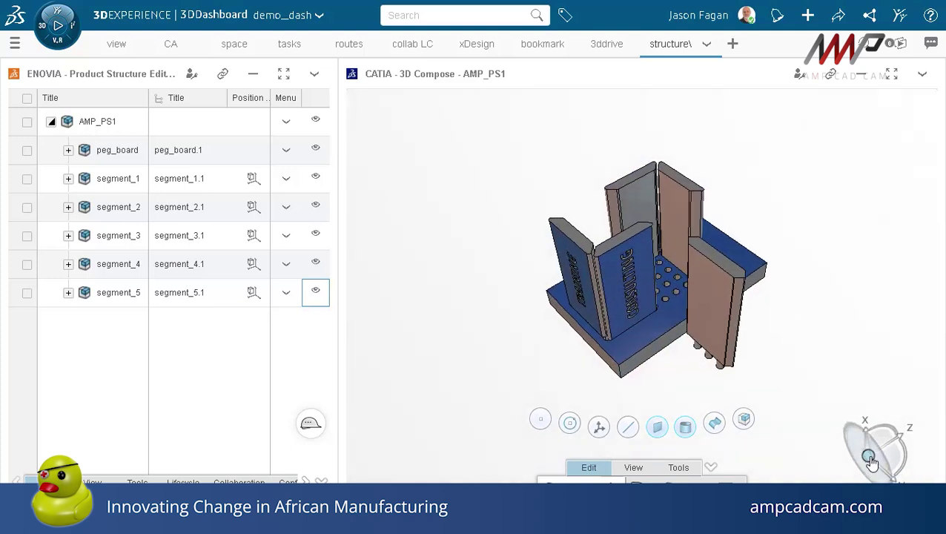
drag(868, 459, 674, 263)
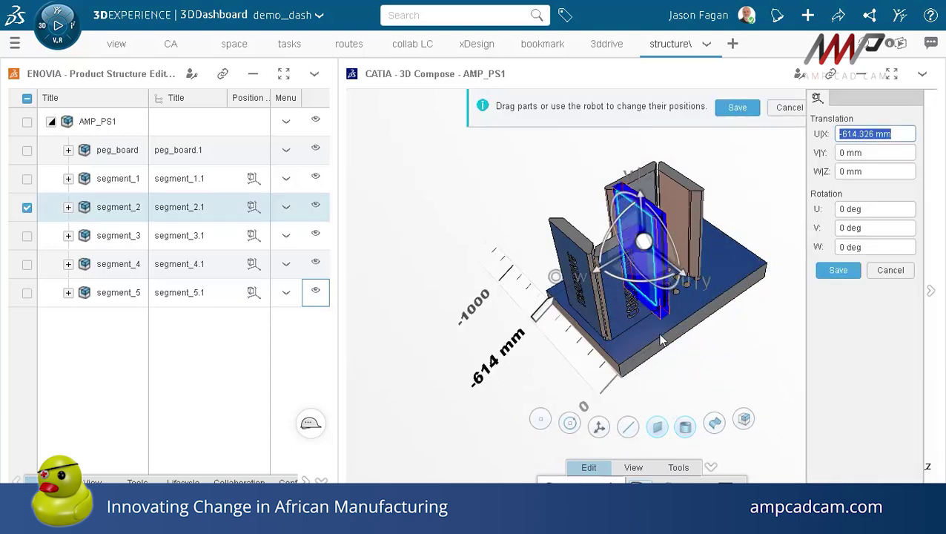
middle_drag(652, 318, 716, 374)
scroll(641, 338, up, 10)
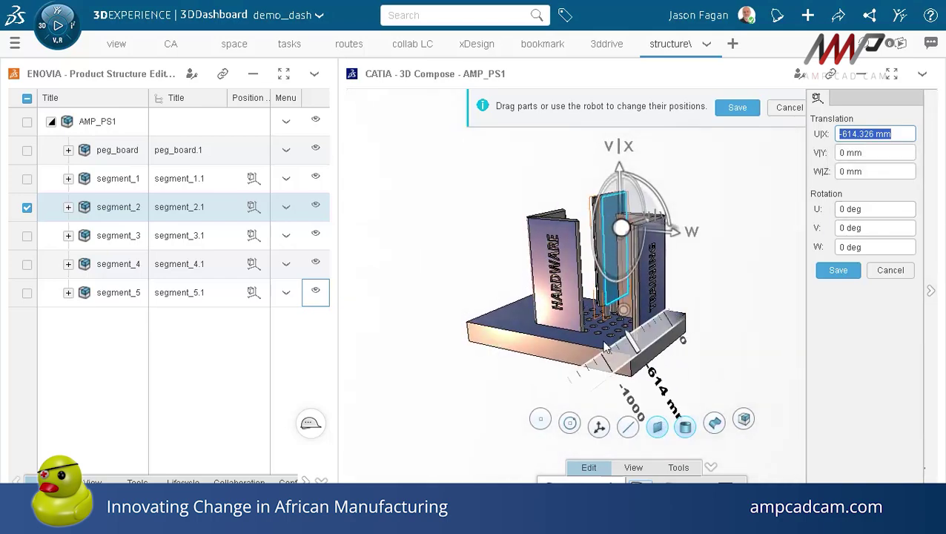
scroll(623, 378, down, 8)
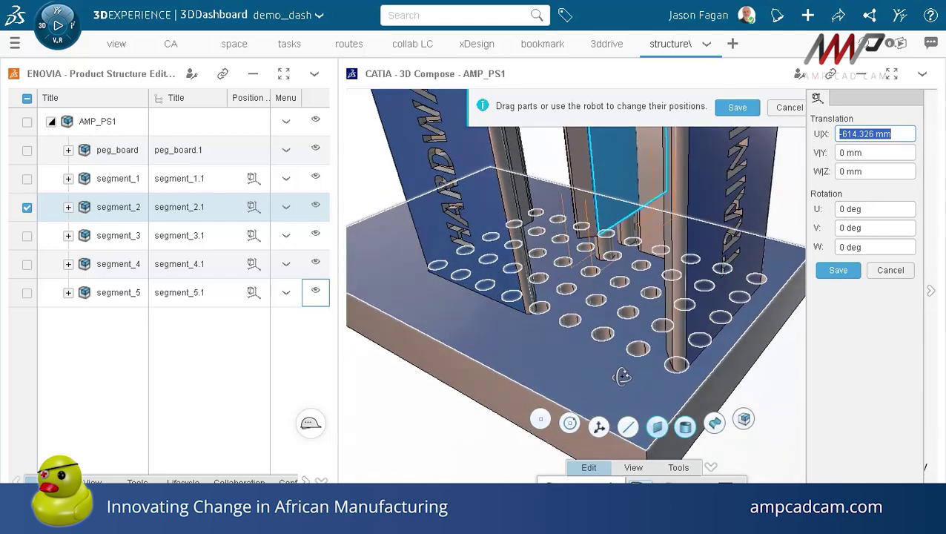
click(838, 270)
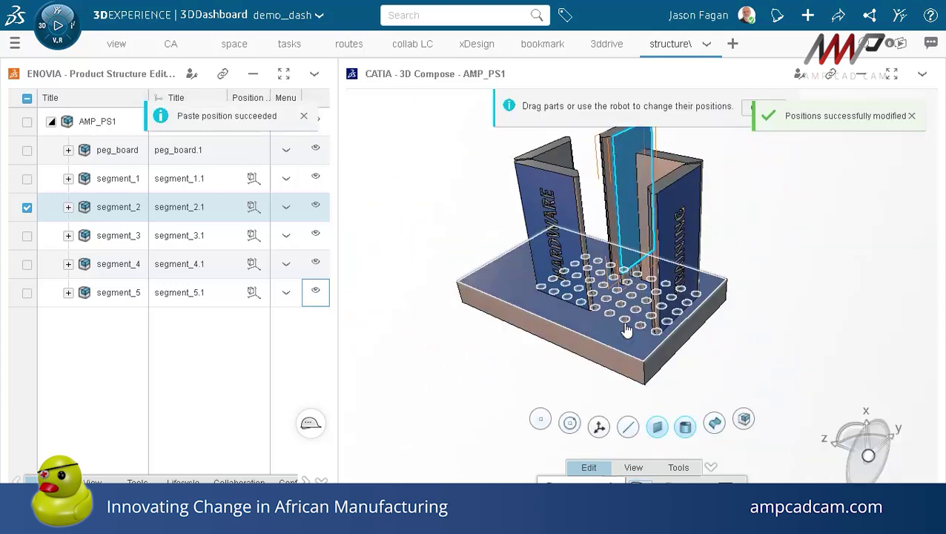
Align segment_2's pegs with the peg board holes between the HARDWARE and TRAINING segments, using cylinder-axis snapping
scroll(626, 331, up, 4)
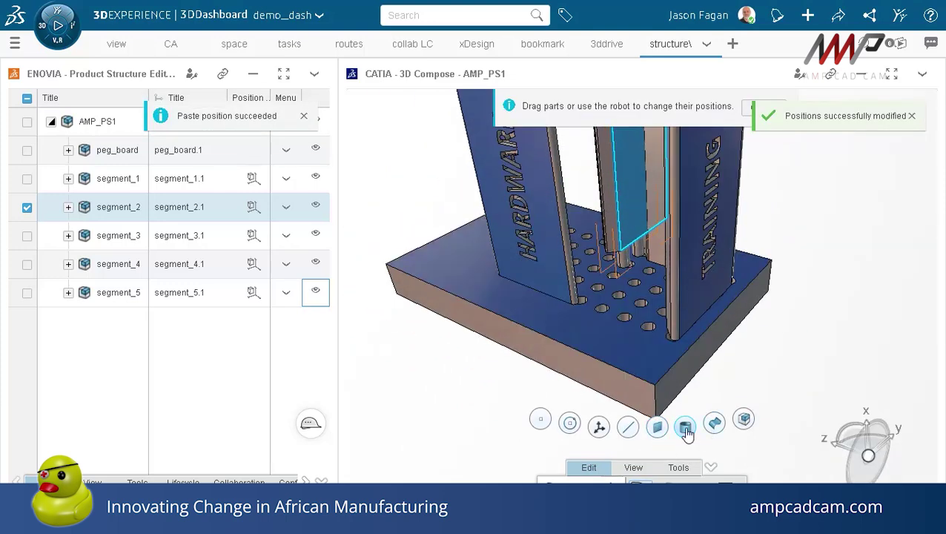
scroll(621, 291, up, 3)
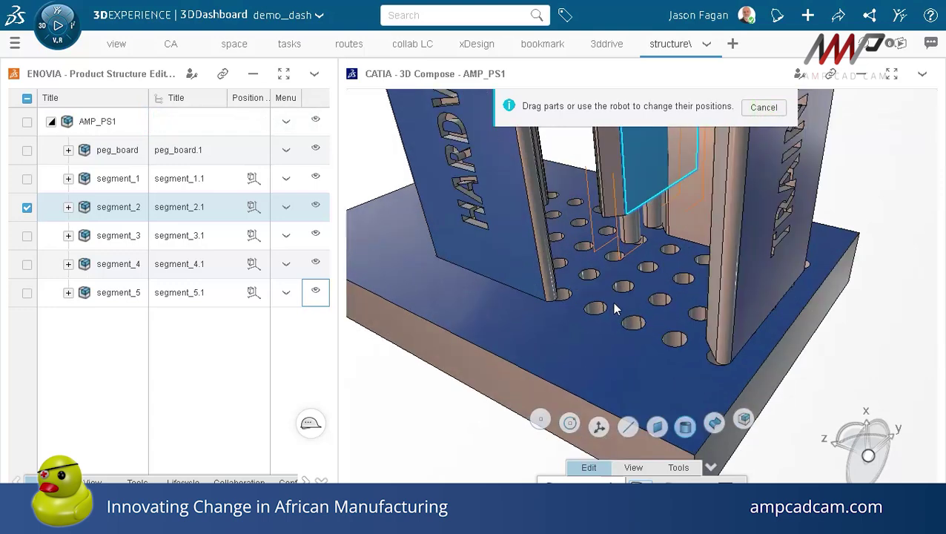
drag(633, 235, 591, 280)
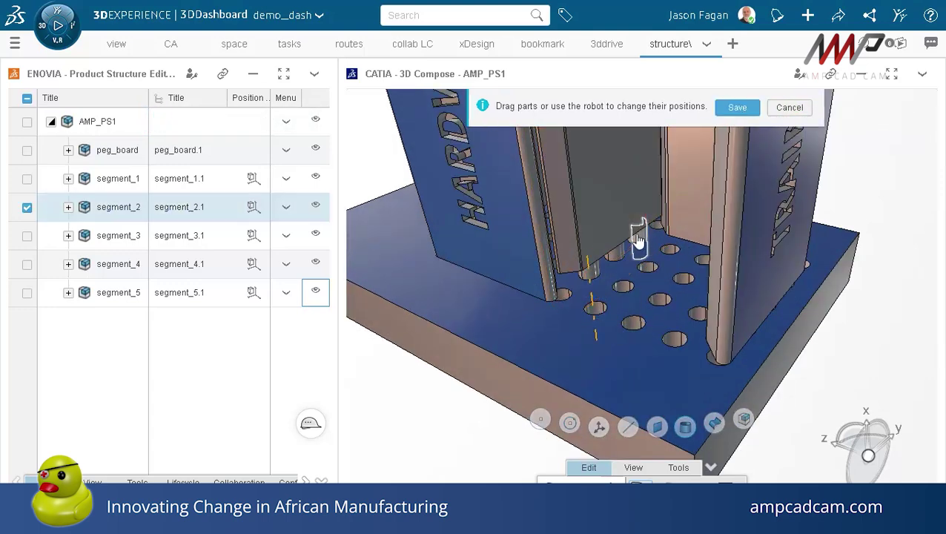
drag(637, 240, 638, 243)
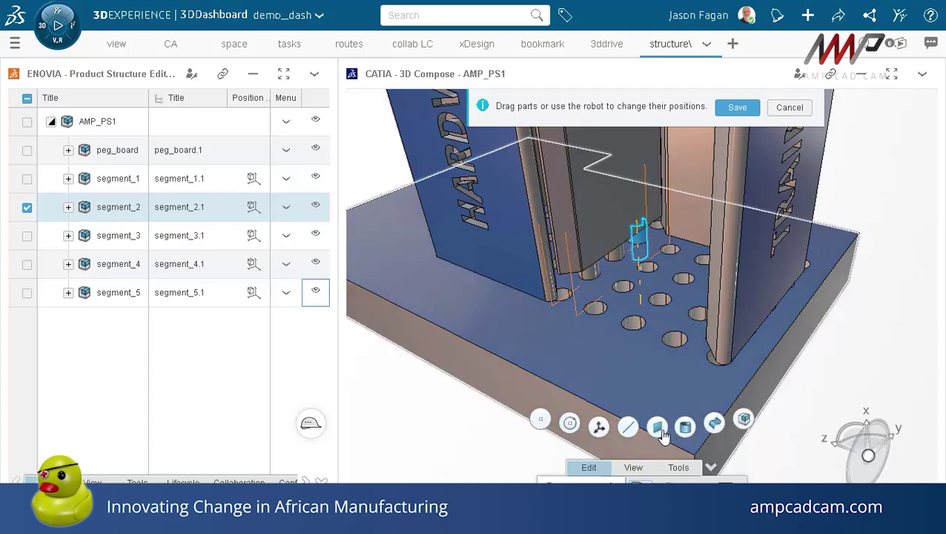
Using plane snapping, place segment_2's underside in Contact with the peg board's upper face and save the position
click(658, 429)
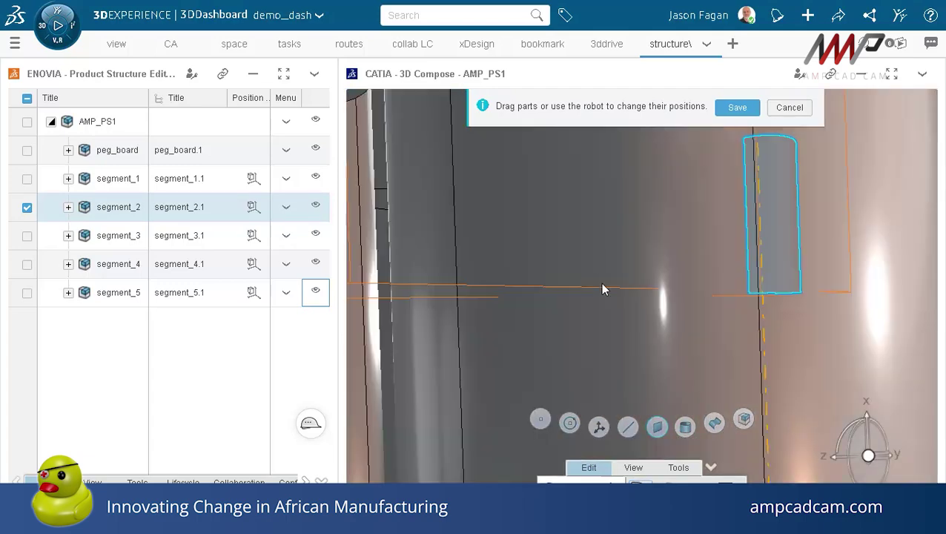
scroll(635, 310, down, 5)
scroll(638, 263, up, 2)
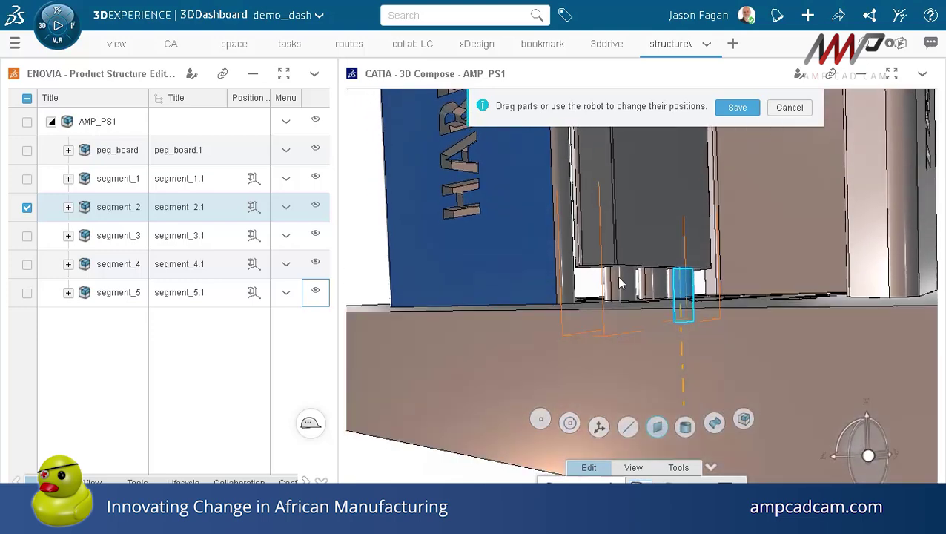
scroll(619, 277, up, 4)
scroll(618, 278, down, 2)
scroll(613, 287, down, 1)
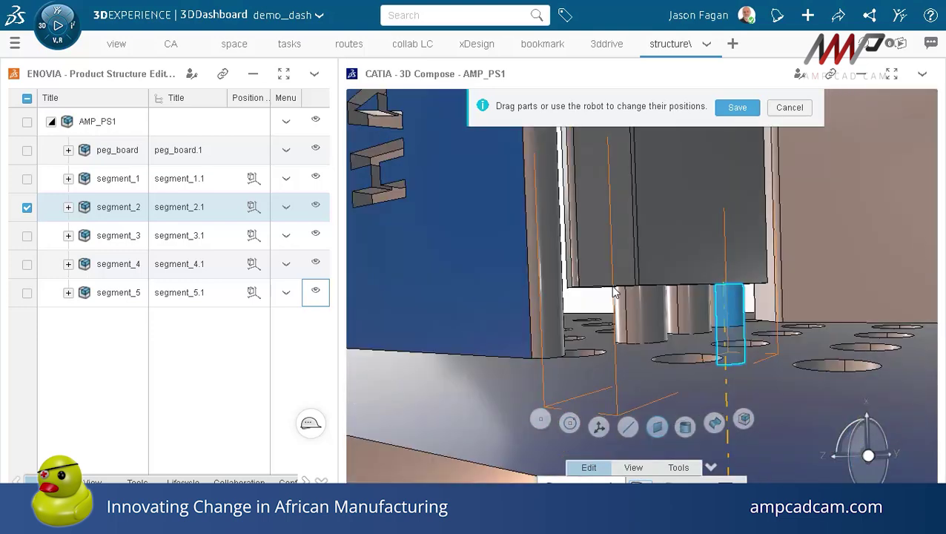
scroll(614, 291, up, 2)
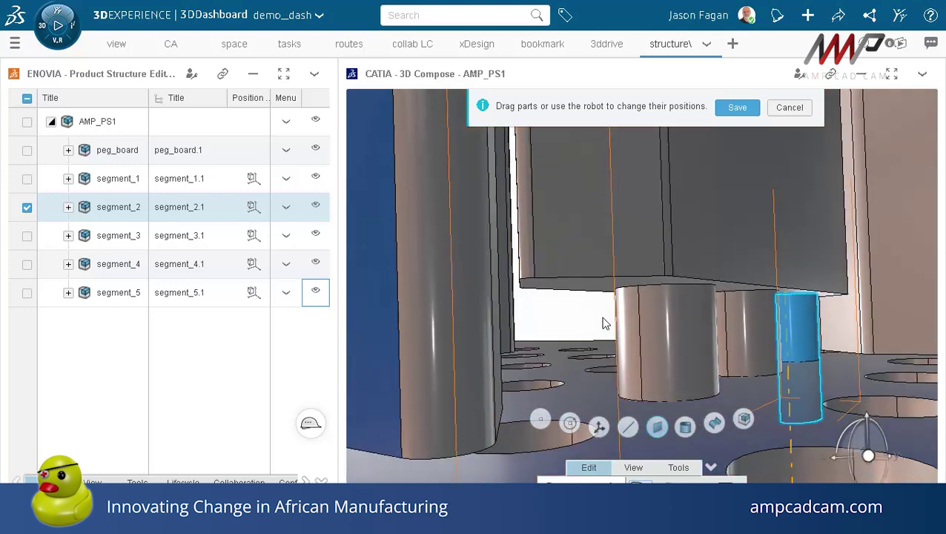
drag(602, 289, 701, 396)
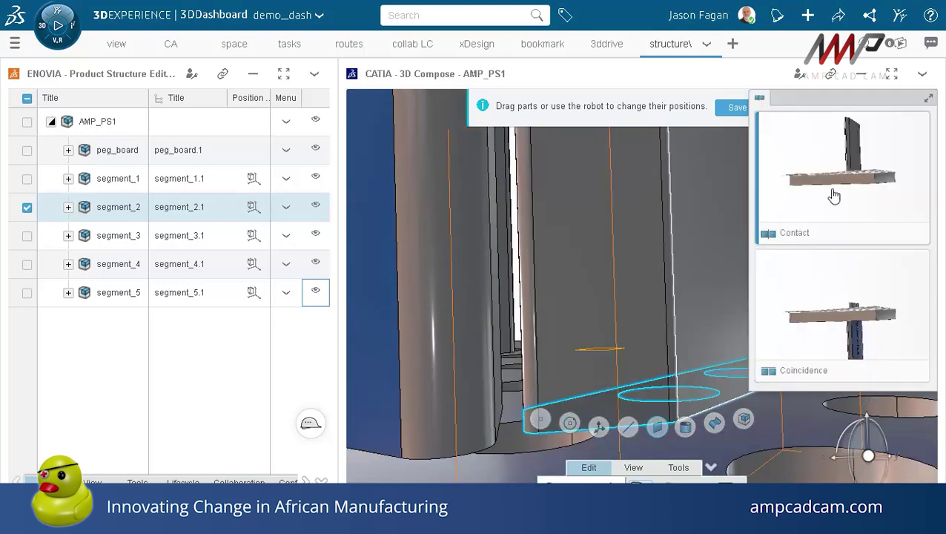
click(737, 109)
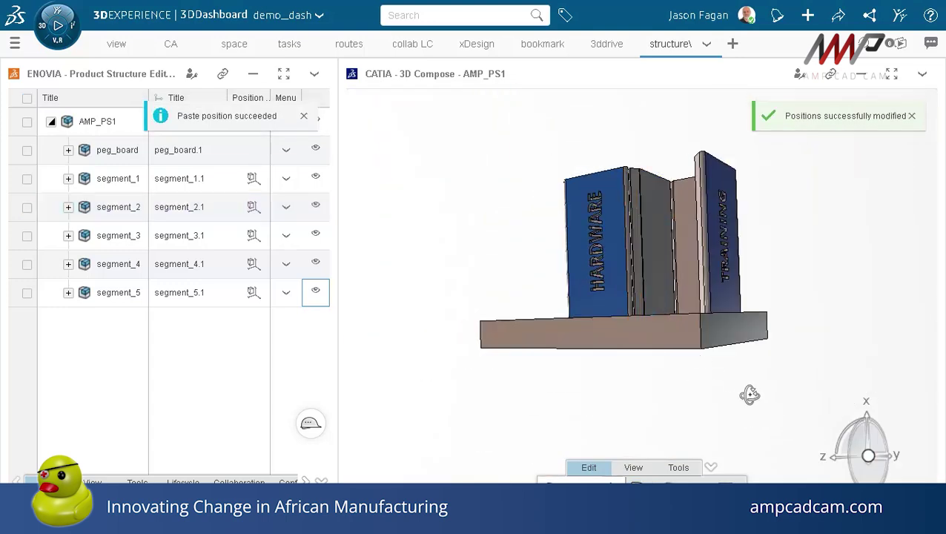
Open the AMP_PS1 product in xDesign and view the assembly face-on, looking straight at the peg board
middle_drag(749, 395, 774, 401)
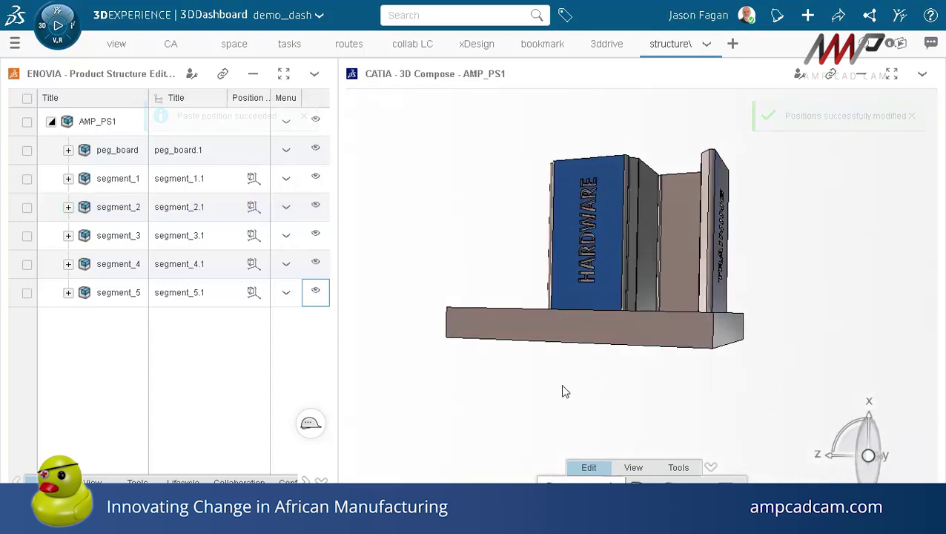
middle_drag(562, 391, 682, 415)
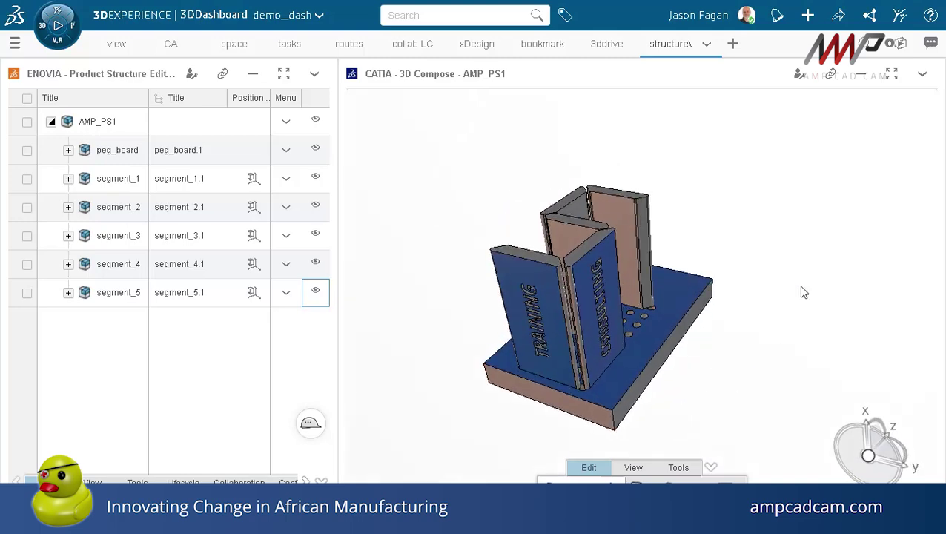
drag(67, 122, 437, 231)
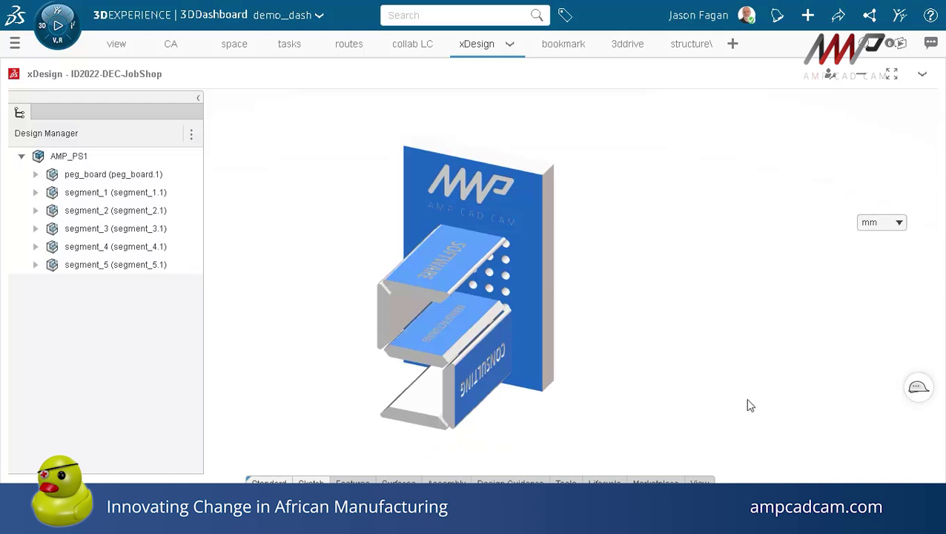
mouse_move(813, 232)
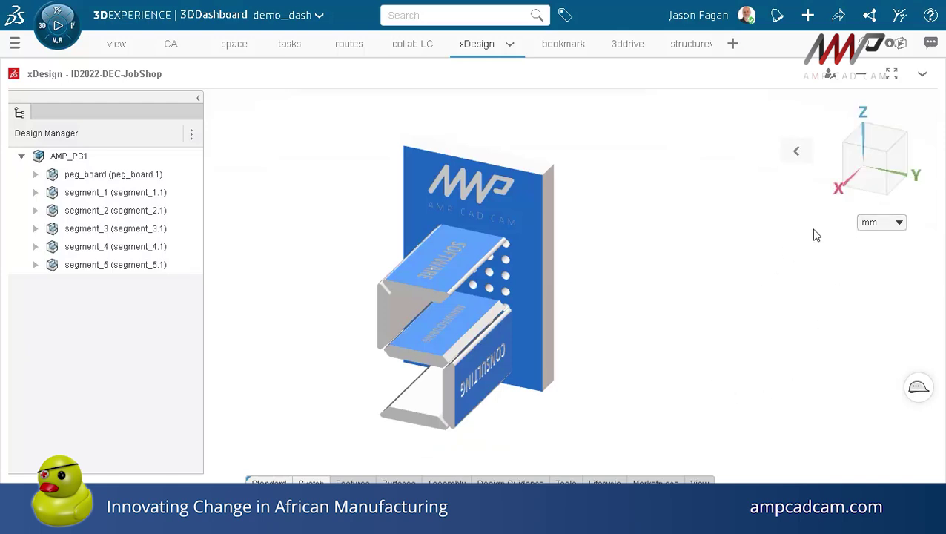
click(867, 171)
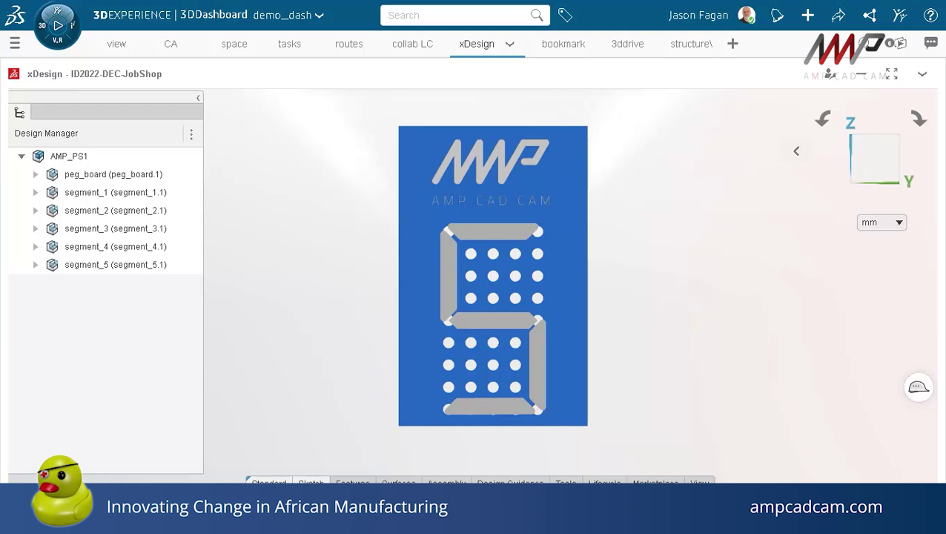
Examine the tiny_duck component at the middle peg board hole inside the upper loop of segments
scroll(461, 300, up, 5)
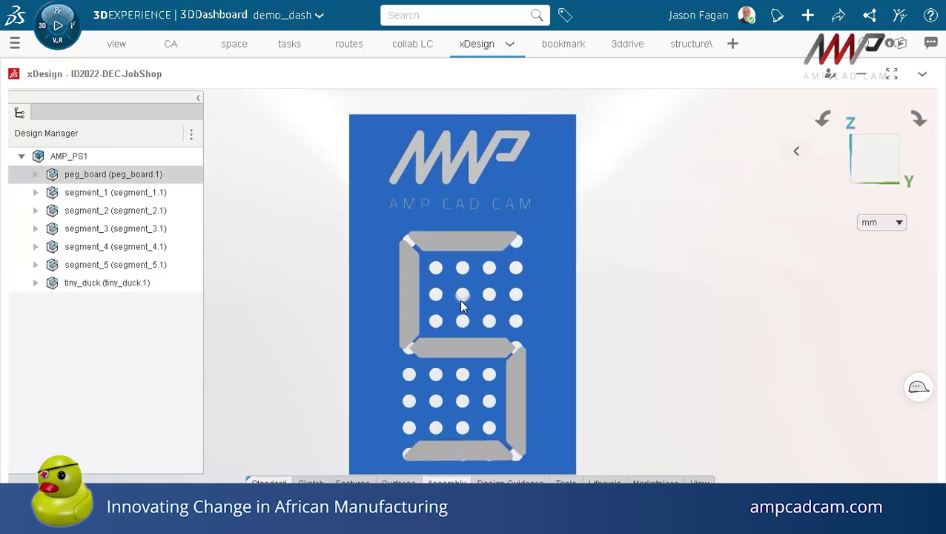
scroll(460, 298, up, 5)
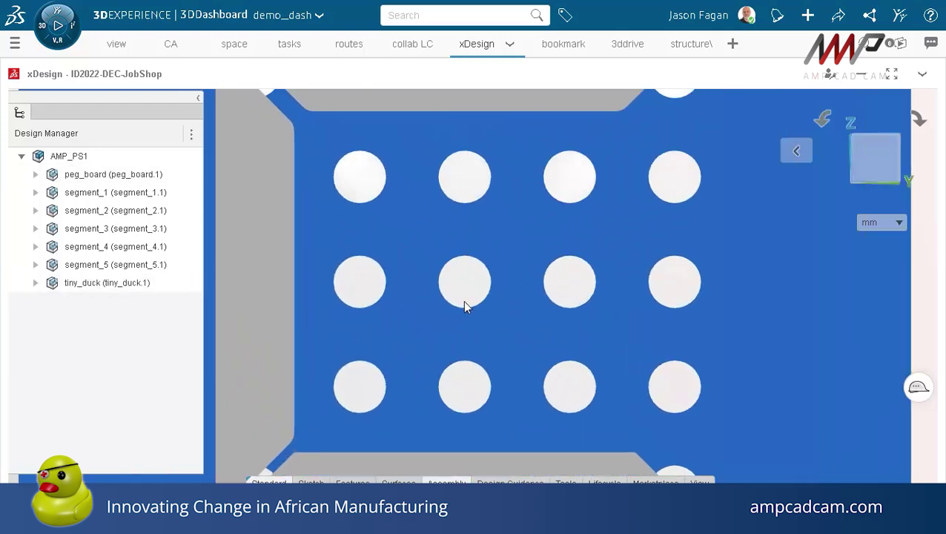
scroll(463, 296, up, 6)
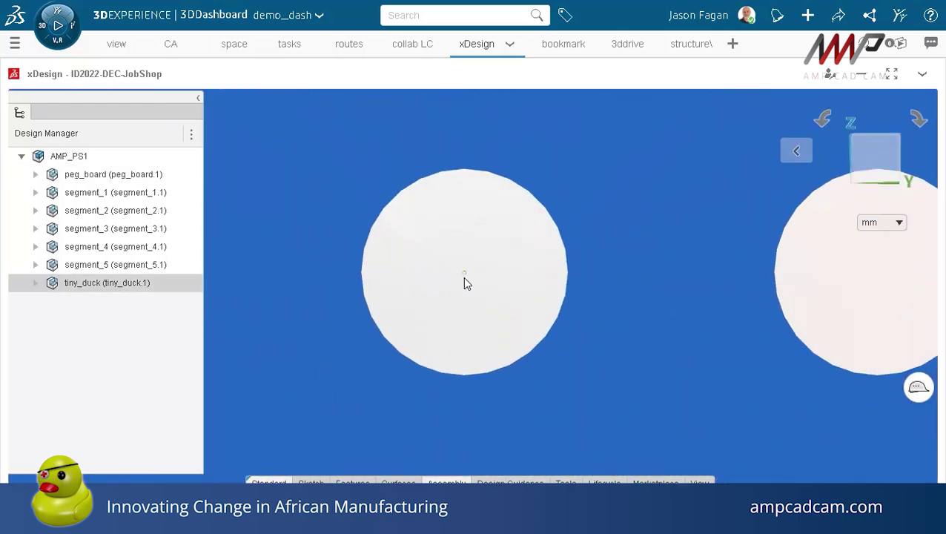
scroll(463, 273, up, 5)
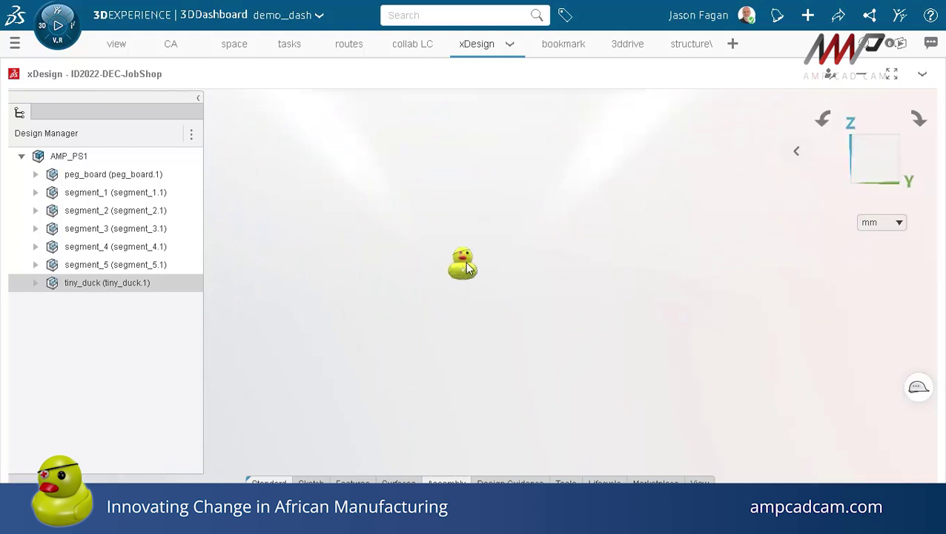
scroll(467, 269, up, 2)
scroll(467, 269, up, 2)
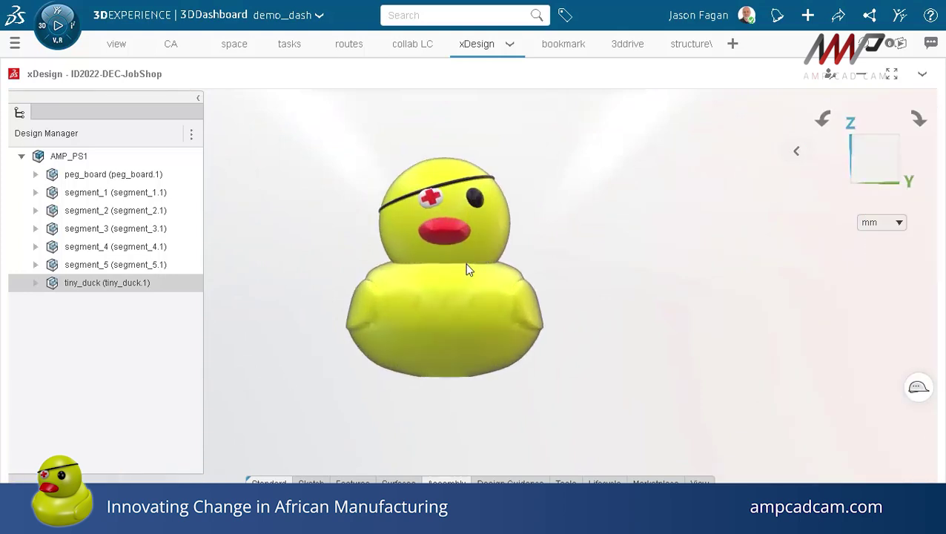